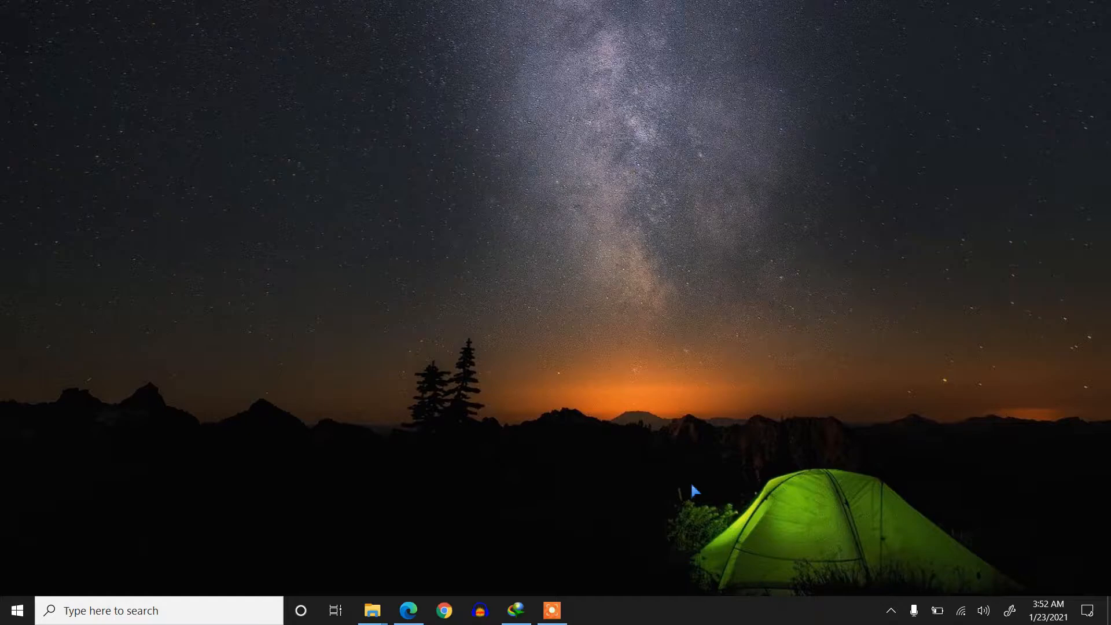
# - Launch Chrome and search Google for 'google adsense login'
pyautogui.click(457, 609)
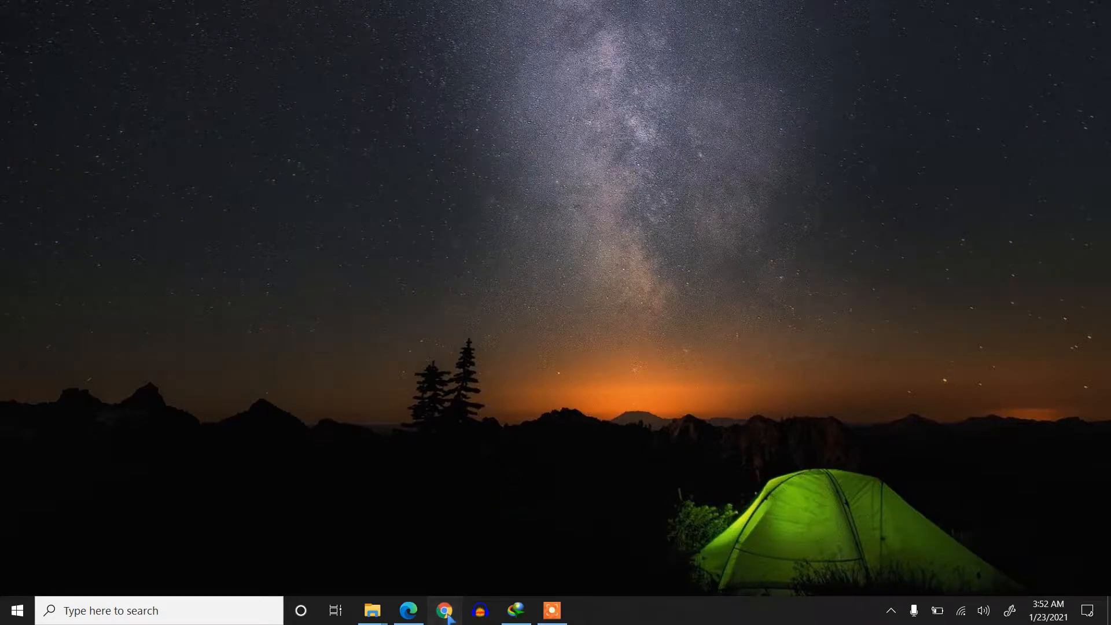
pyautogui.click(227, 46)
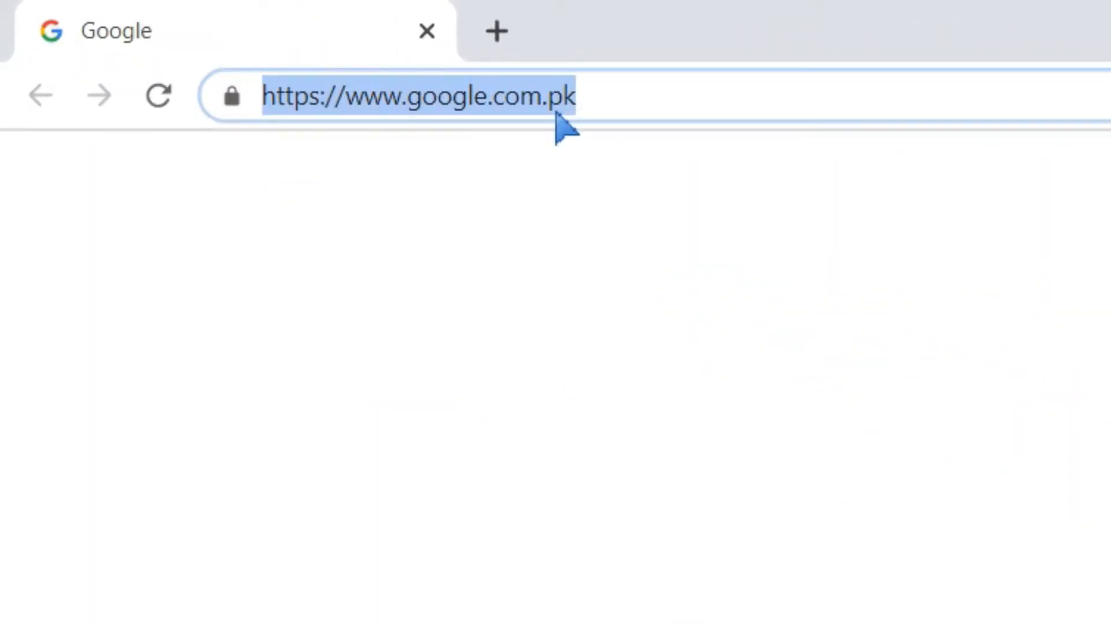
pyautogui.write('a')
pyautogui.press('BackSpace')
pyautogui.press('BackSpace')
pyautogui.write('google ad')
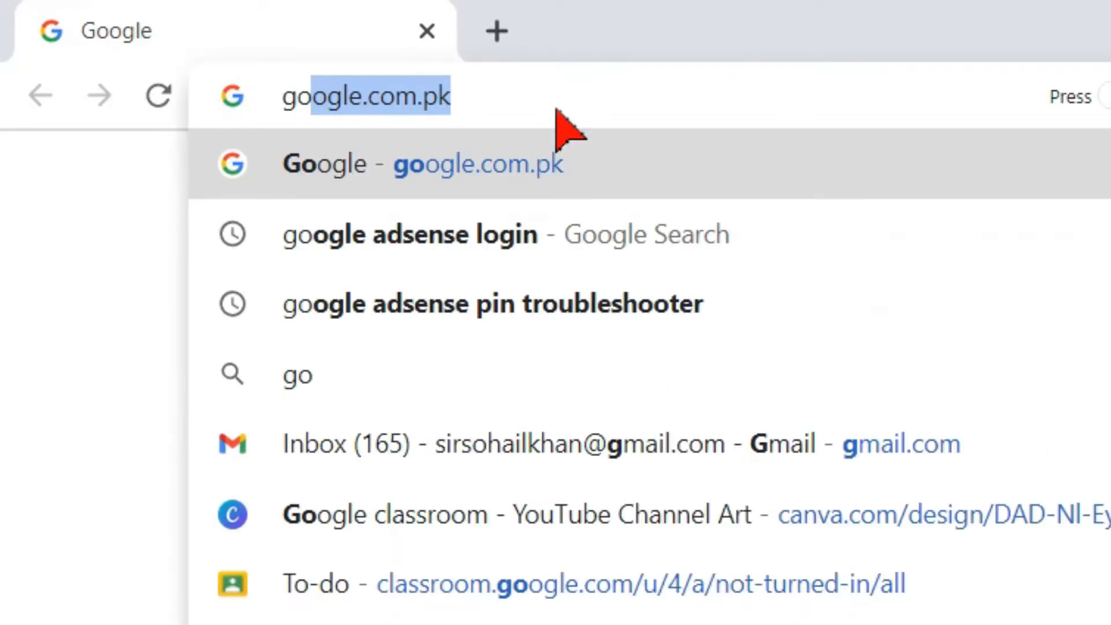
pyautogui.press('Return')
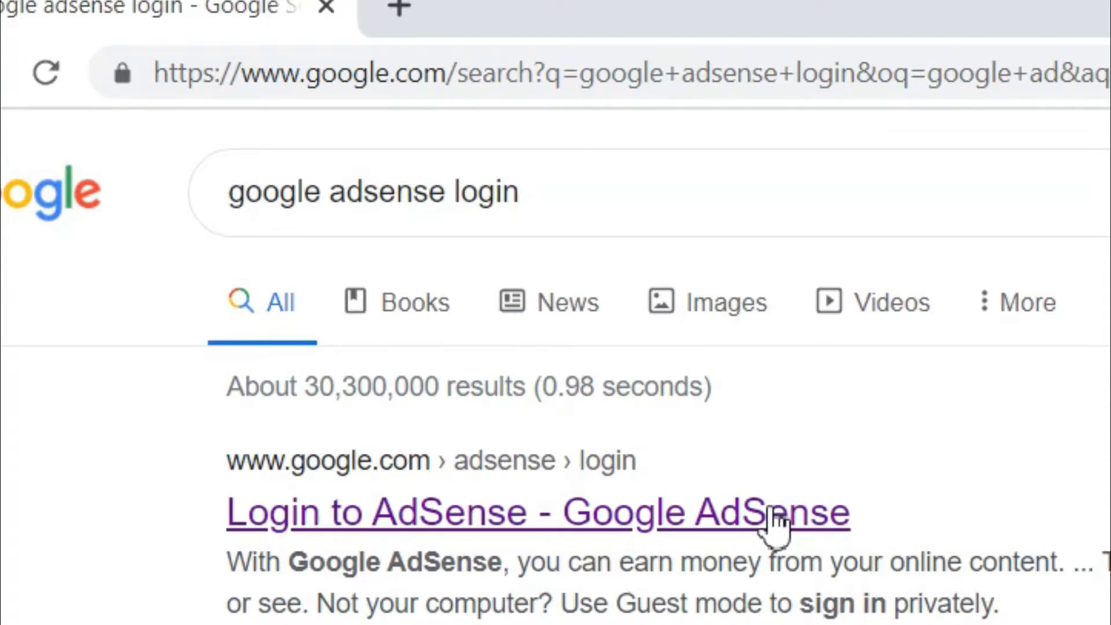
# - Open the 'Login to AdSense - Google AdSense' search result
pyautogui.click(772, 524)
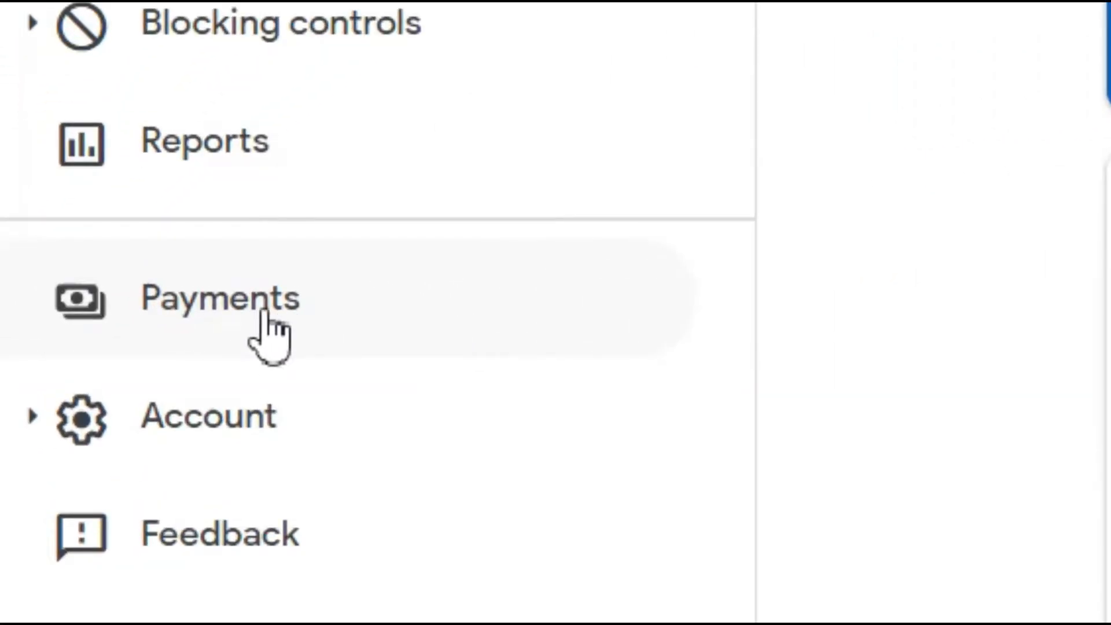
# - Go to Payments and start adding a new payment method
pyautogui.click(248, 315)
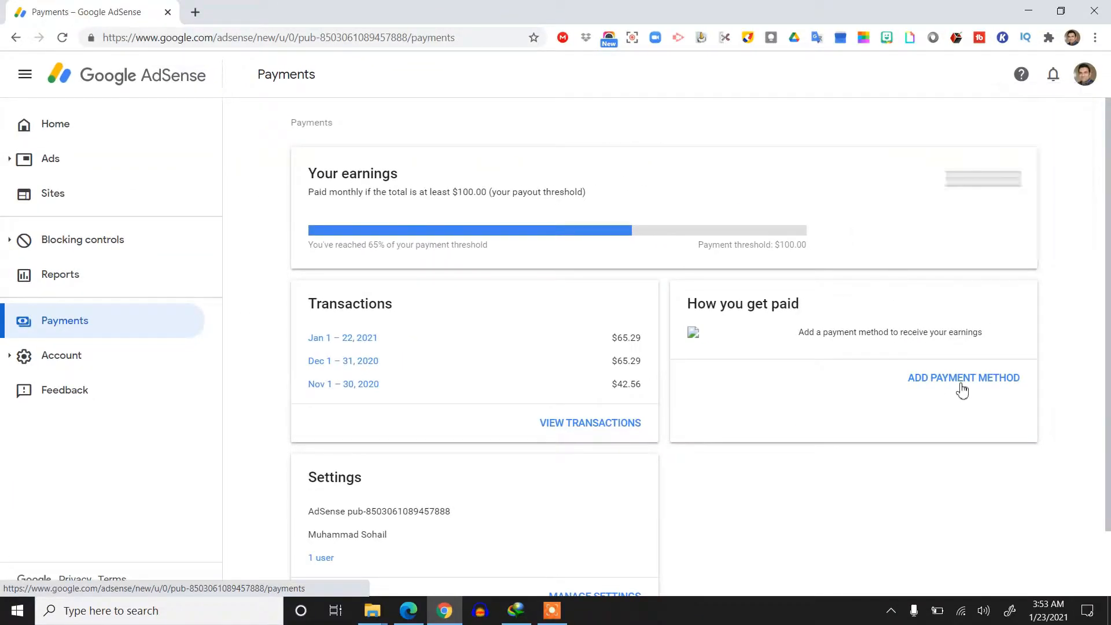
pyautogui.click(976, 388)
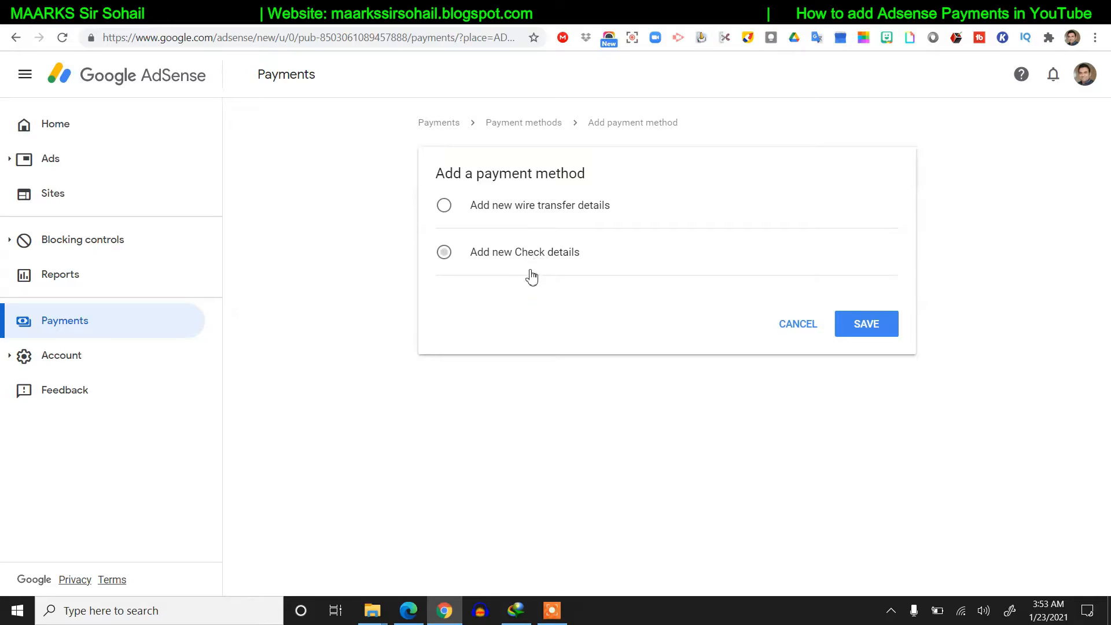
# - Choose wire transfer details and enter the account holder's name in uppercase
pyautogui.click(529, 209)
pyautogui.scroll(-3, 584, 289)
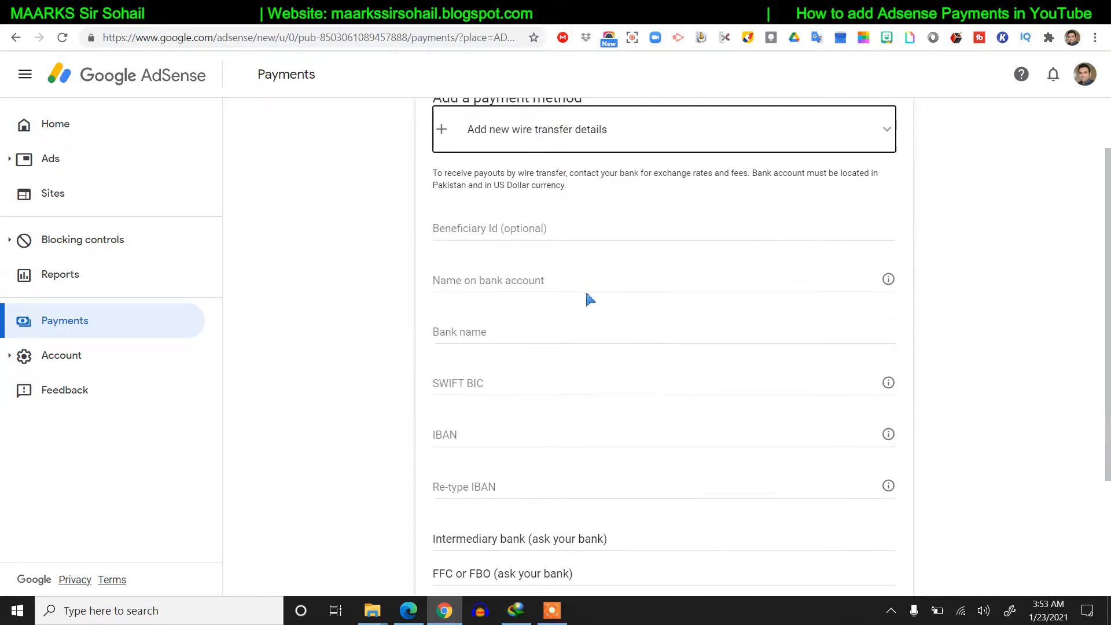
pyautogui.scroll(1, 476, 170)
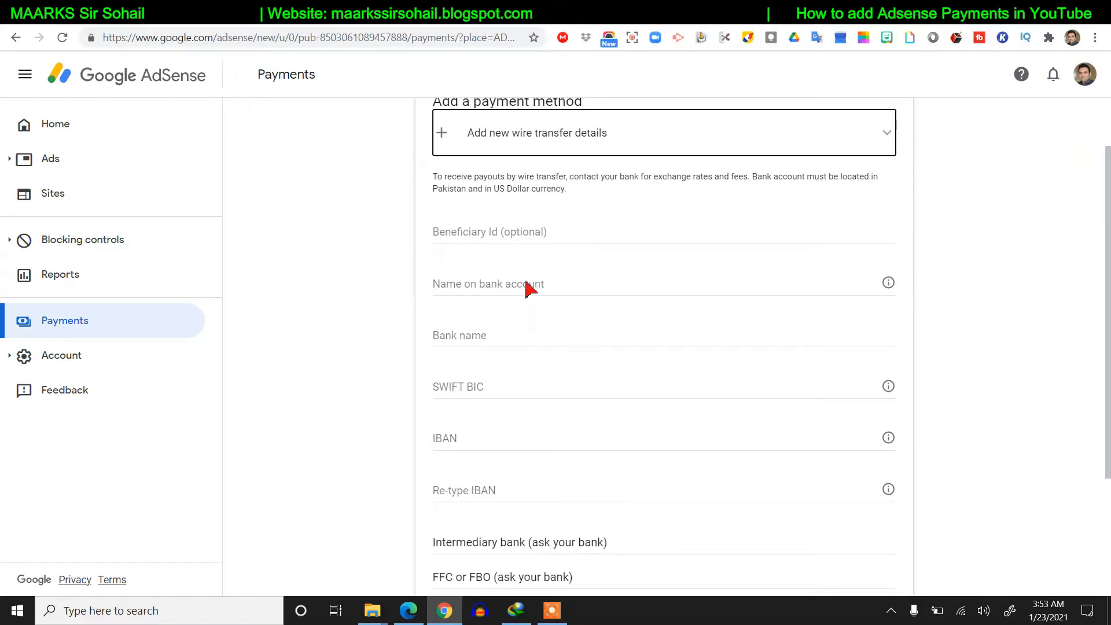
pyautogui.click(499, 294)
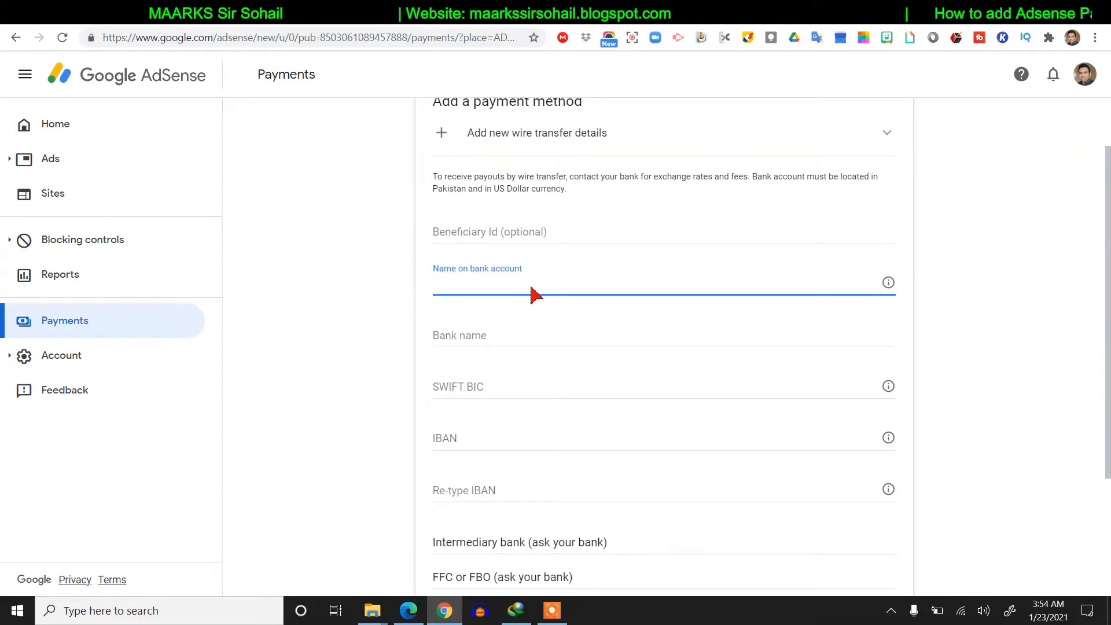
pyautogui.write('muhammad')
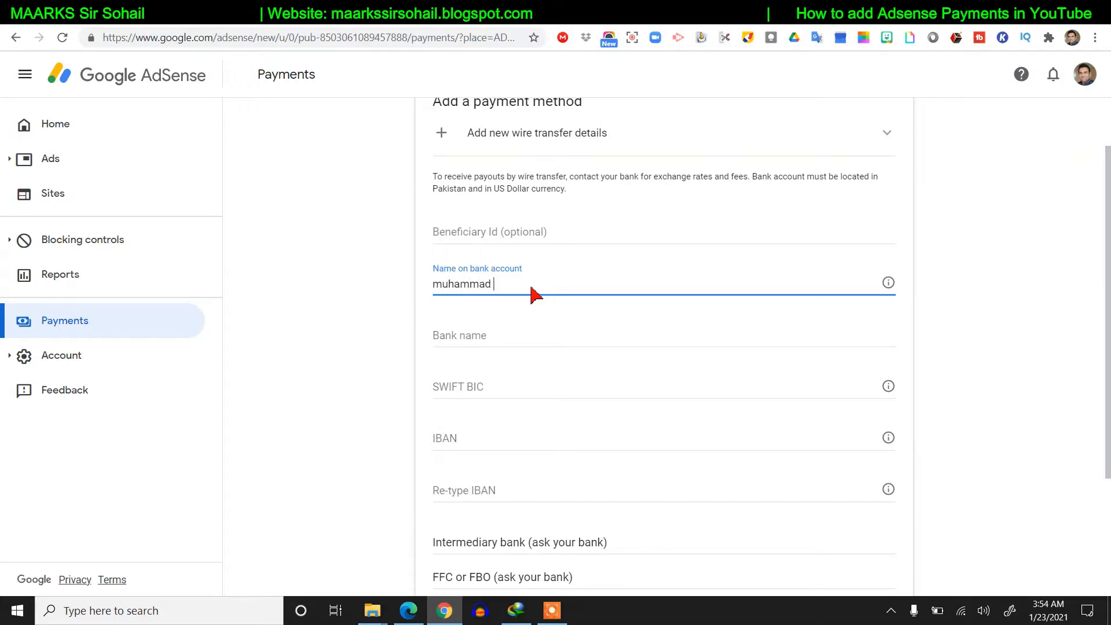
pyautogui.press('BackSpace')
pyautogui.press('BackSpace')
pyautogui.press('BackSpace')
pyautogui.press('BackSpace')
pyautogui.press('BackSpace')
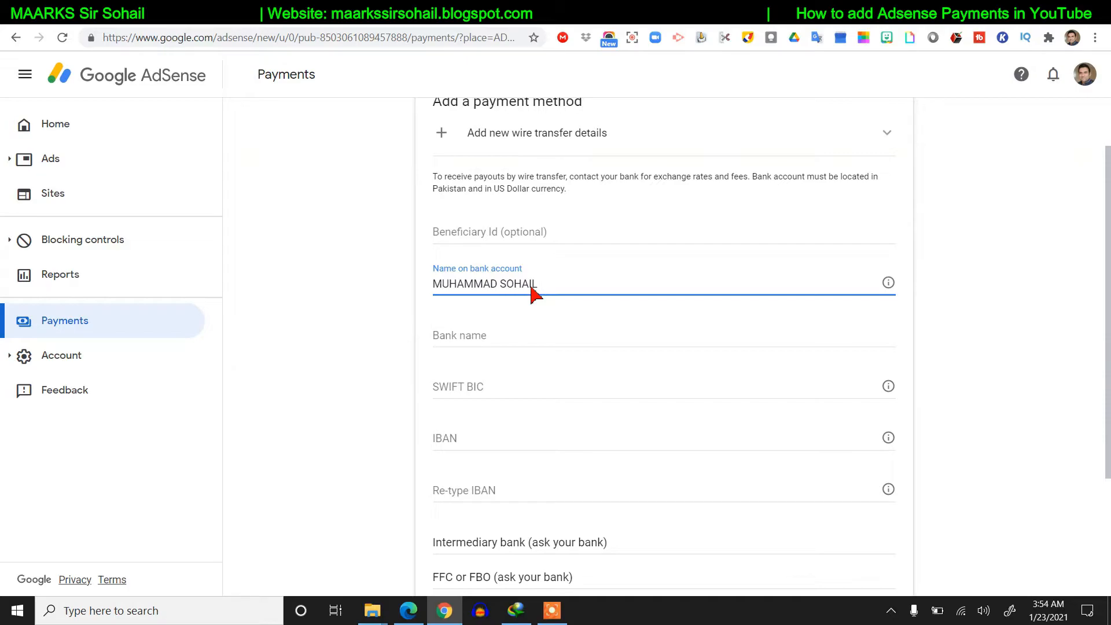
# - Enter MEEZAN BANK as the bank name
pyautogui.click(490, 338)
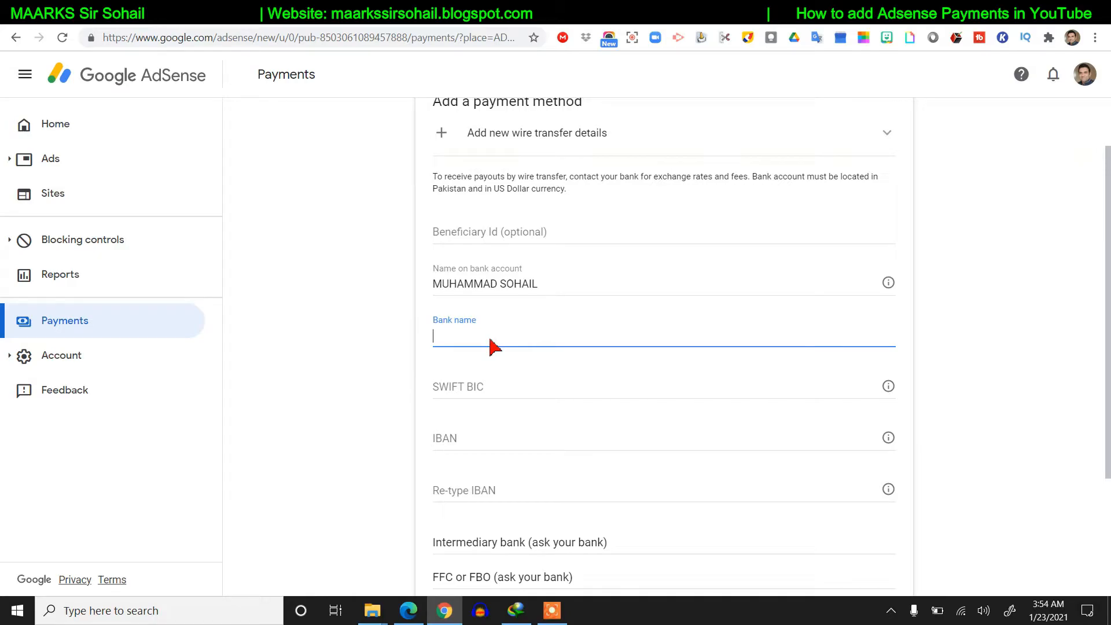
pyautogui.write('MEEZAN BANK')
pyautogui.scroll(-1, 485, 332)
pyautogui.click(480, 318)
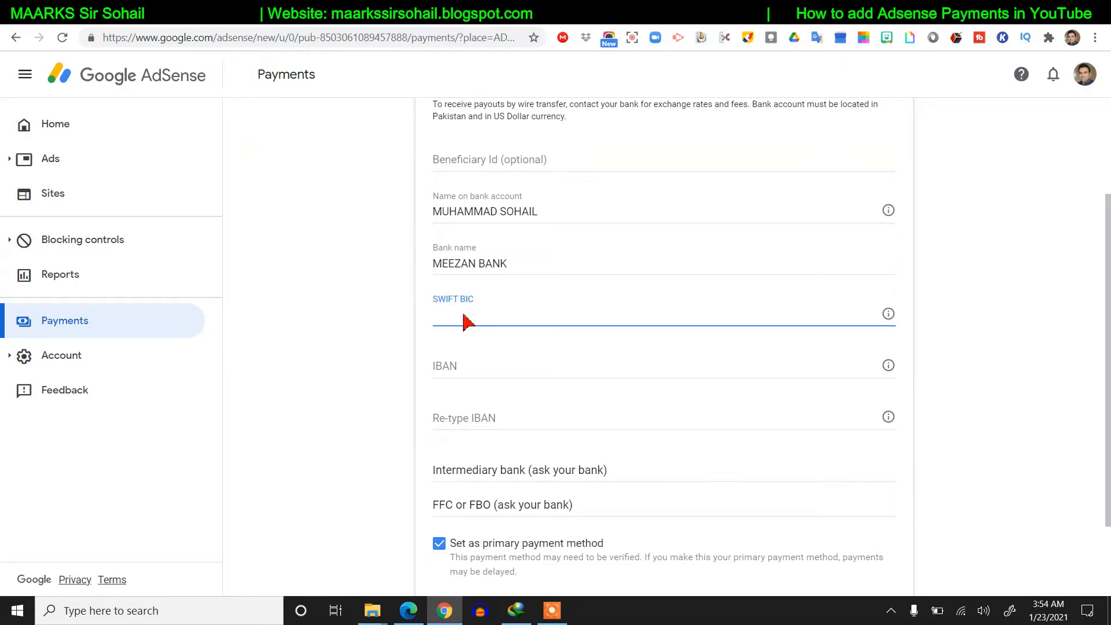
# - Search 'MEEZAN BANK SWIFT BIC' in a new tab and select the code MEZNPKKA
pyautogui.hotkey('ctrl', 't')
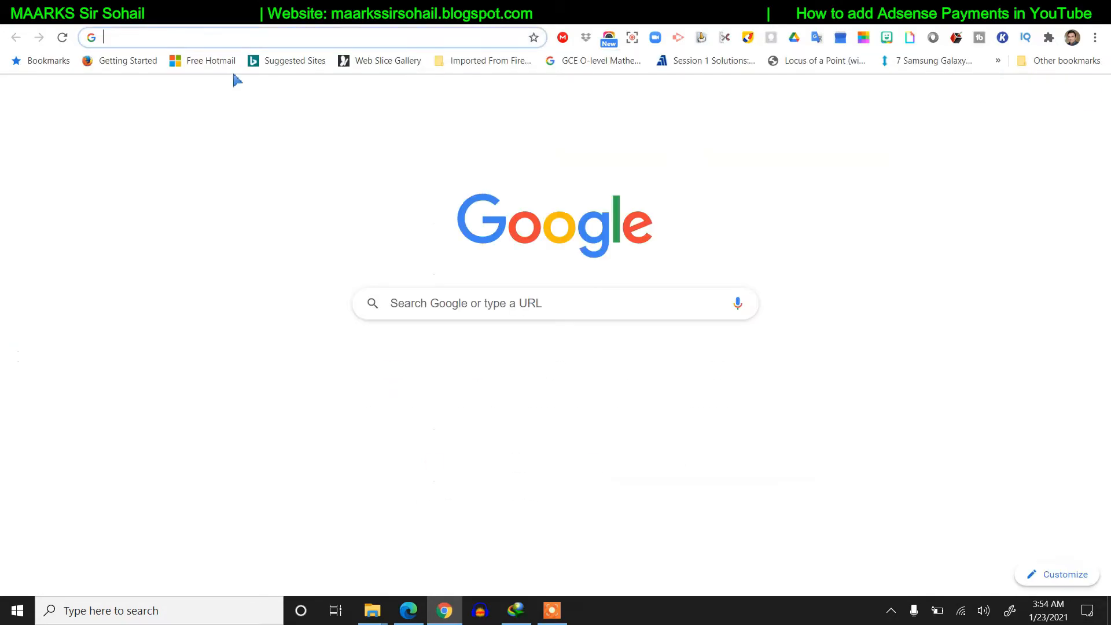
pyautogui.write('MEE')
pyautogui.write('ZAN BANK S')
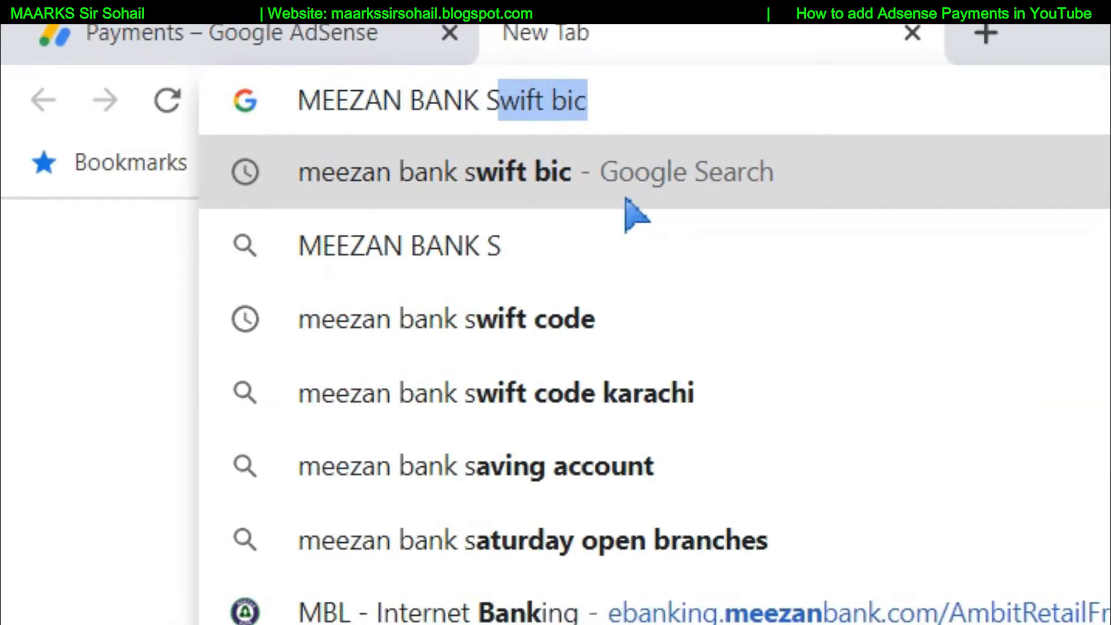
pyautogui.write('WIFT BIC')
pyautogui.press('Return')
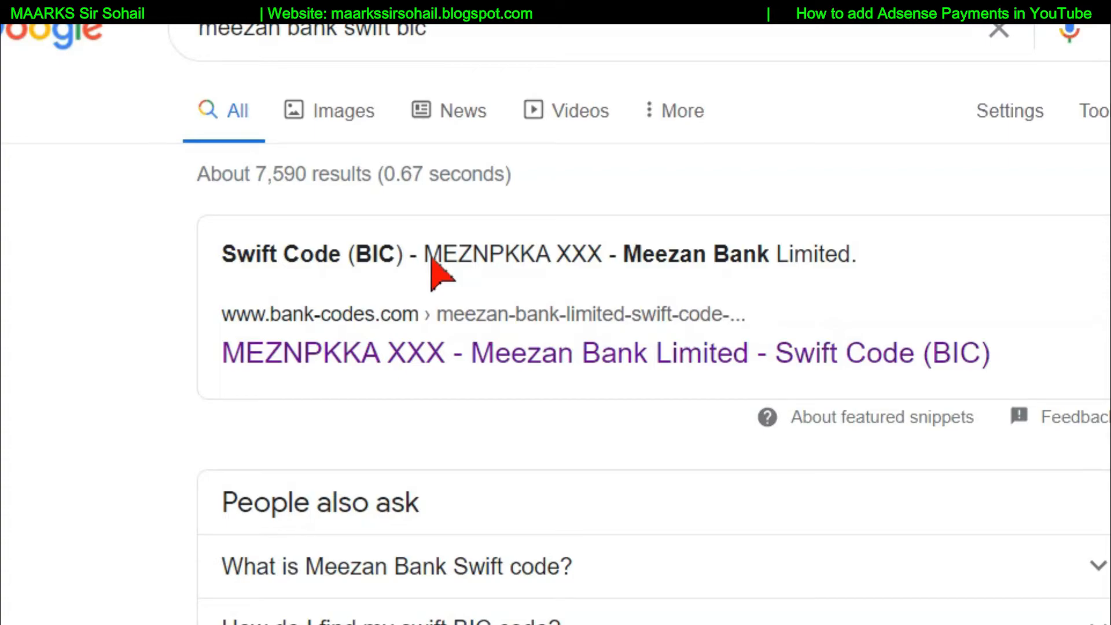
pyautogui.moveTo(431, 259); pyautogui.dragTo(549, 259)
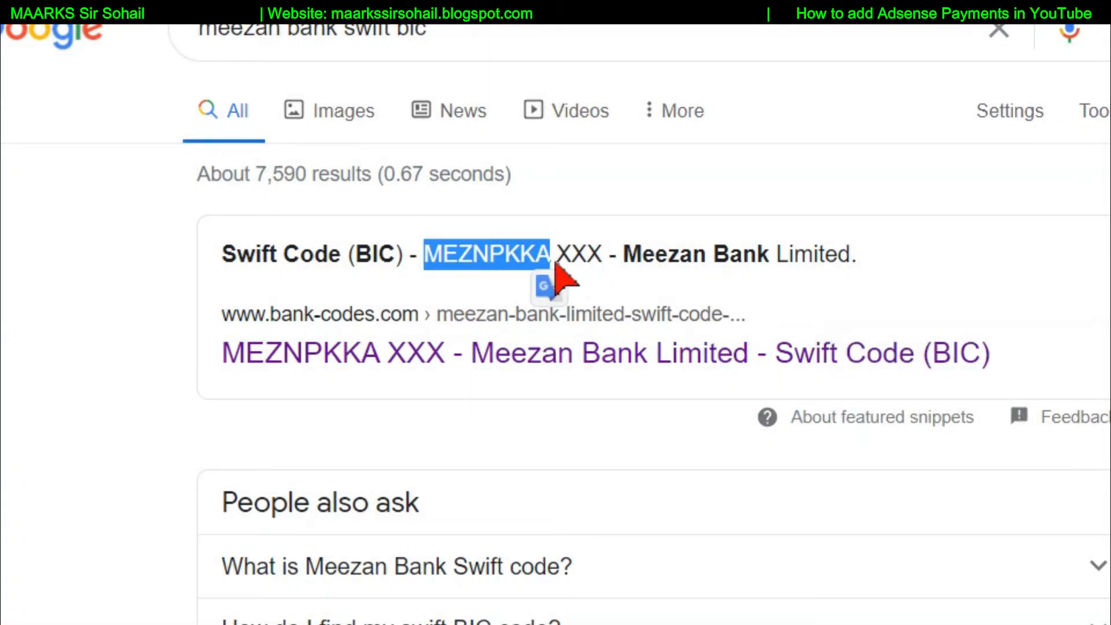
# - Copy MEZNPKKA and paste it into the AdSense SWIFT BIC field
pyautogui.rightClick(510, 258)
pyautogui.click(578, 270)
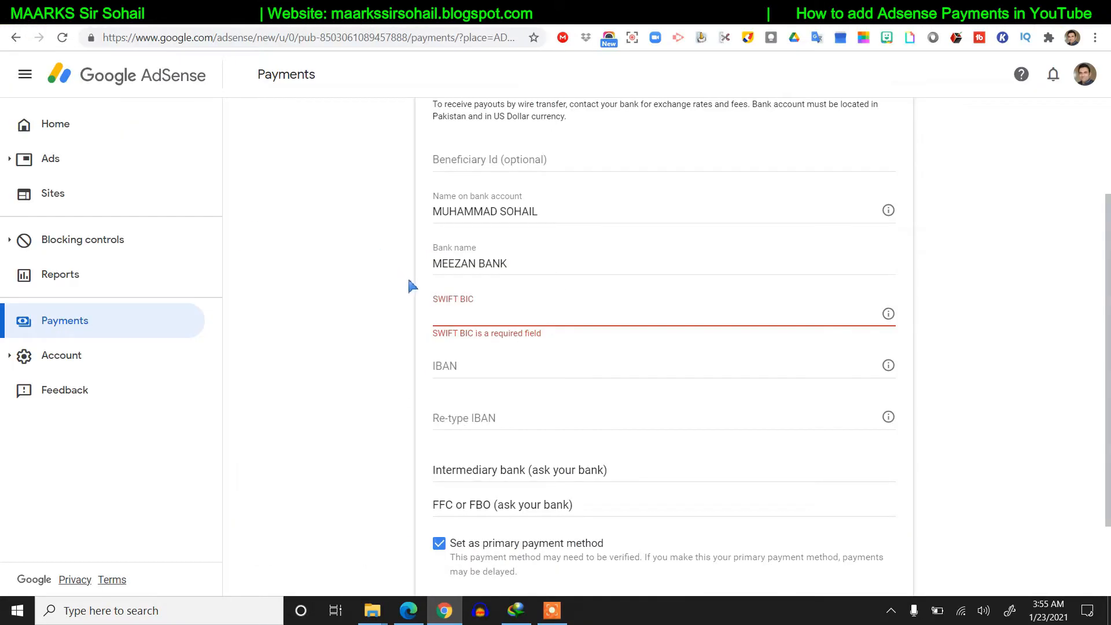
pyautogui.rightClick(444, 311)
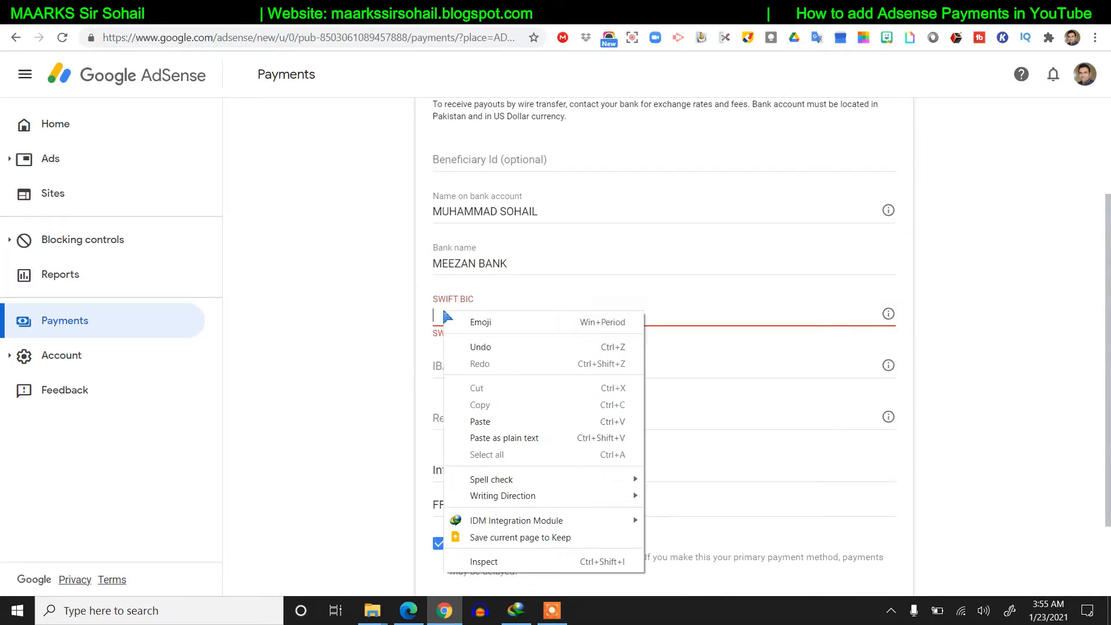
pyautogui.click(506, 422)
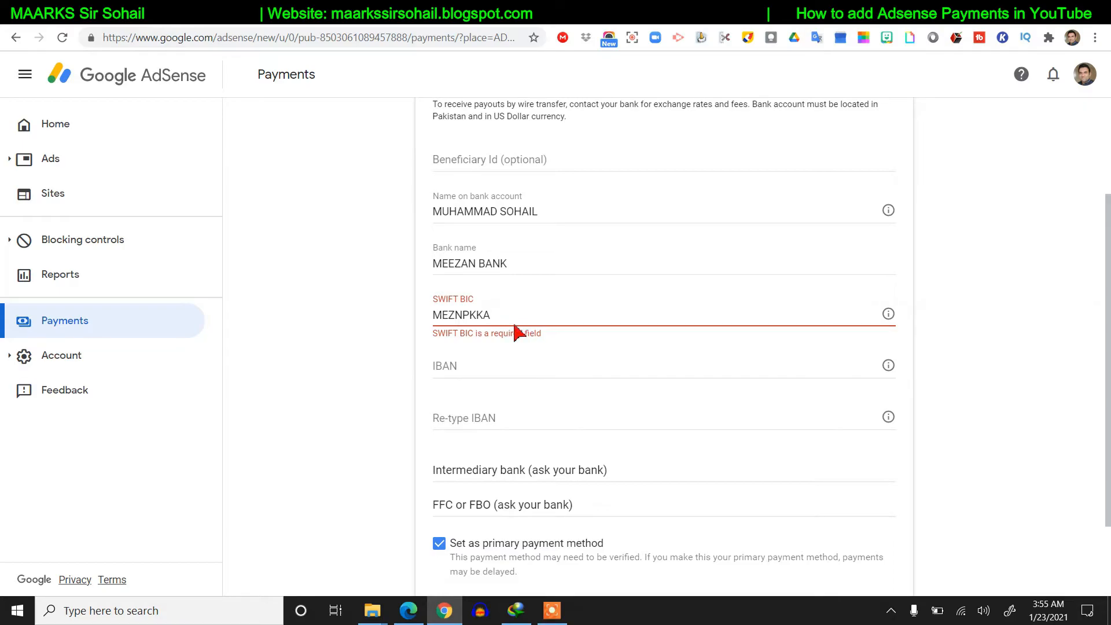
pyautogui.scroll(-1, 527, 329)
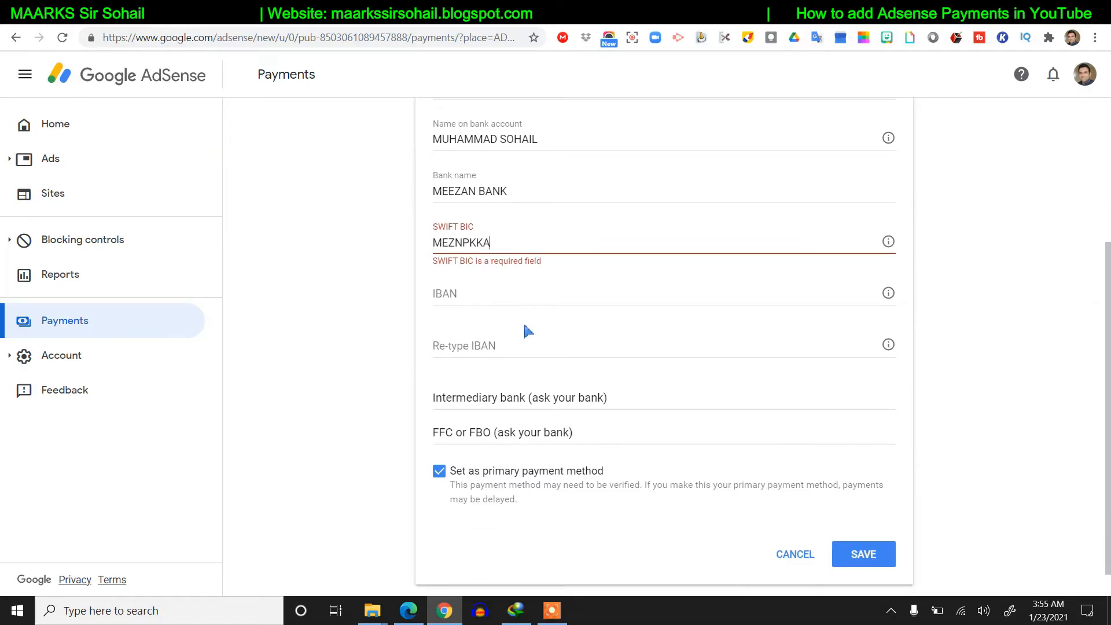
pyautogui.scroll(-1, 530, 328)
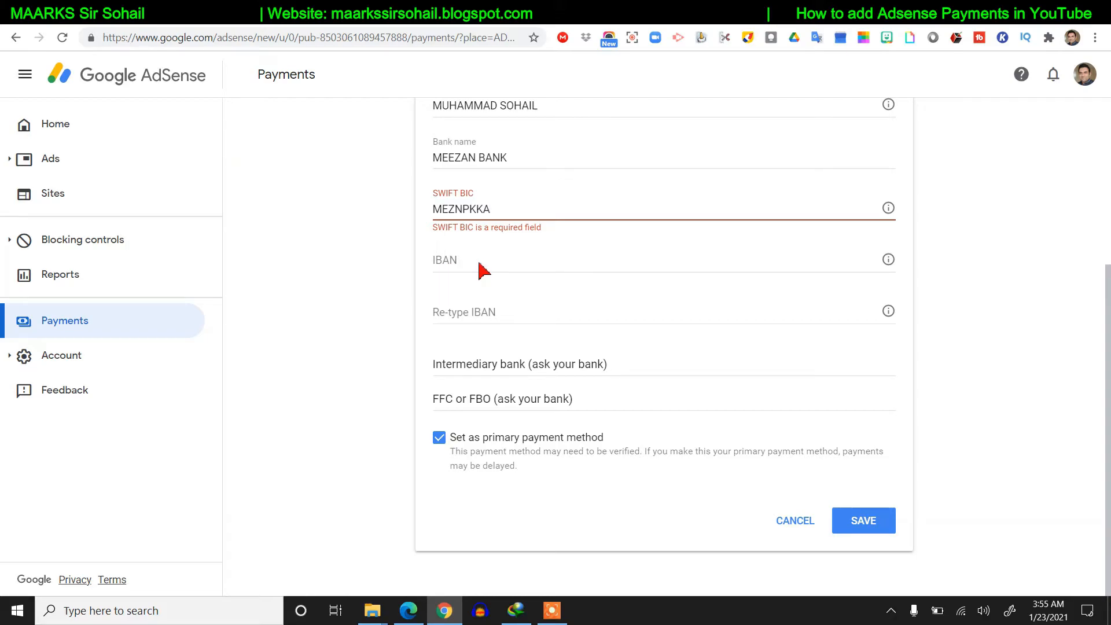
pyautogui.click(458, 270)
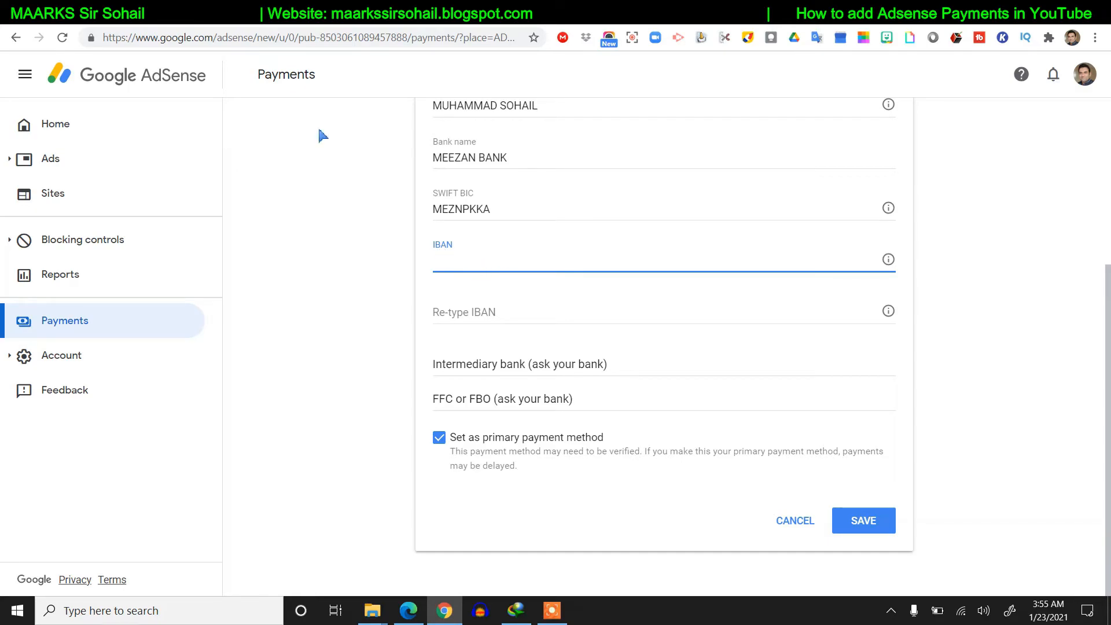
# - Search 'meezan bank IBAN' and select the example IBAN from the Meezan Bank answer
pyautogui.click(277, 13)
pyautogui.moveTo(245, 85); pyautogui.dragTo(205, 91)
pyautogui.write('IBAN')
pyautogui.press('Return')
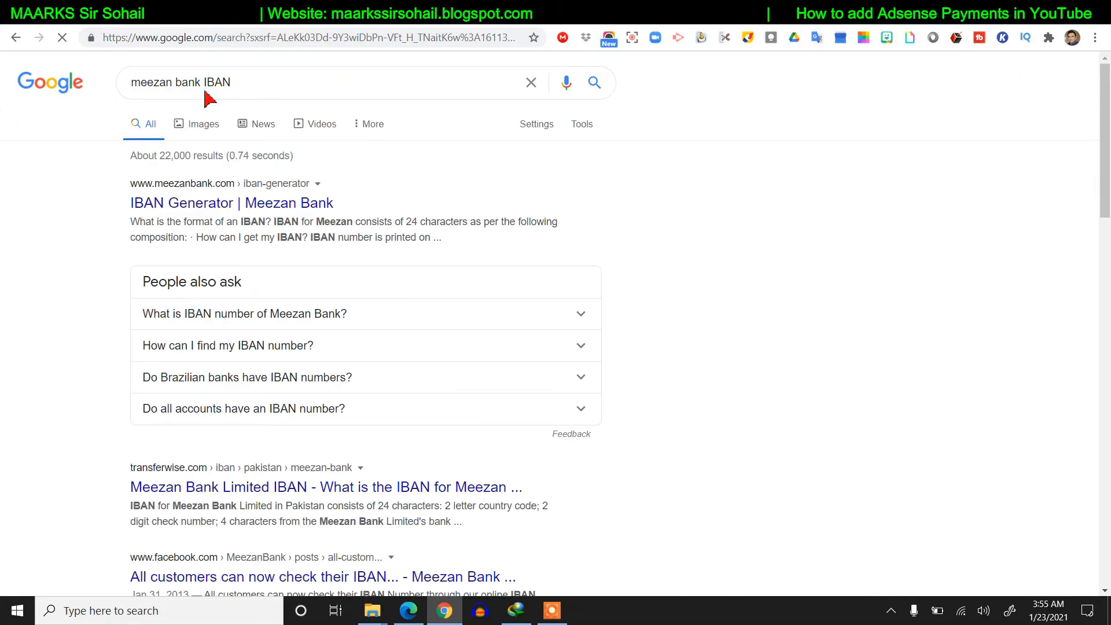
pyautogui.click(397, 321)
pyautogui.scroll(-3, 359, 318)
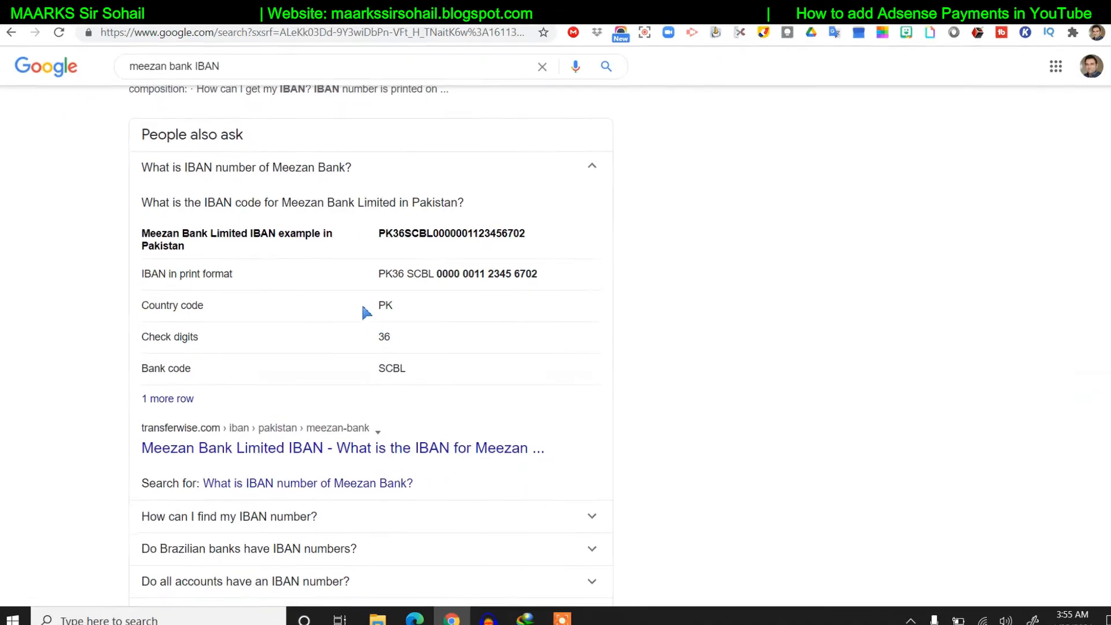
pyautogui.moveTo(376, 234); pyautogui.dragTo(527, 244)
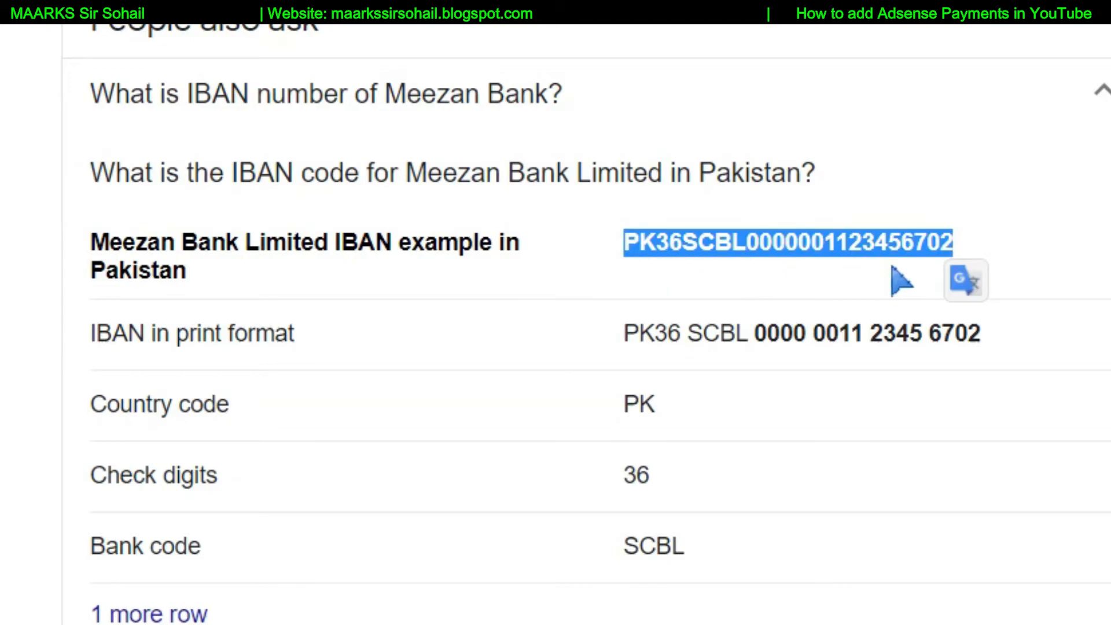
pyautogui.click(976, 255)
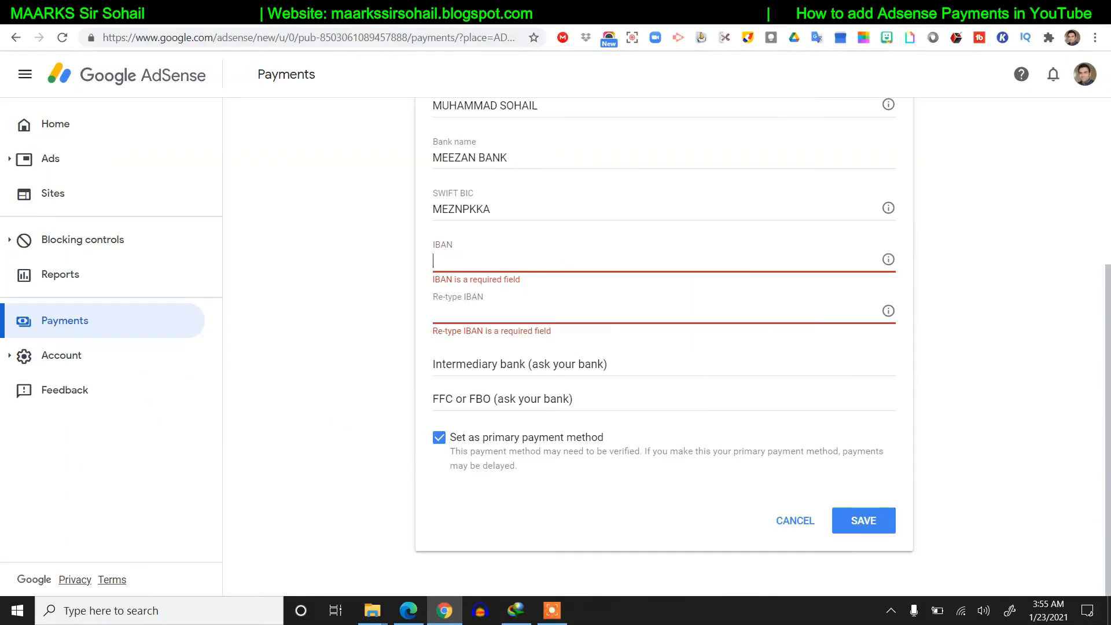
pyautogui.click(488, 308)
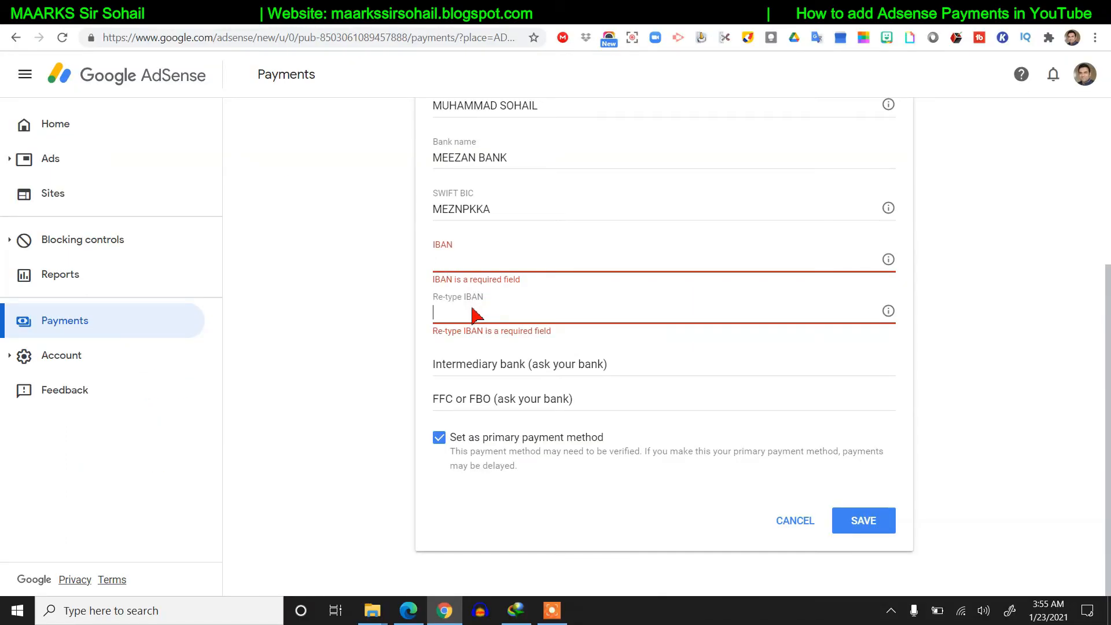